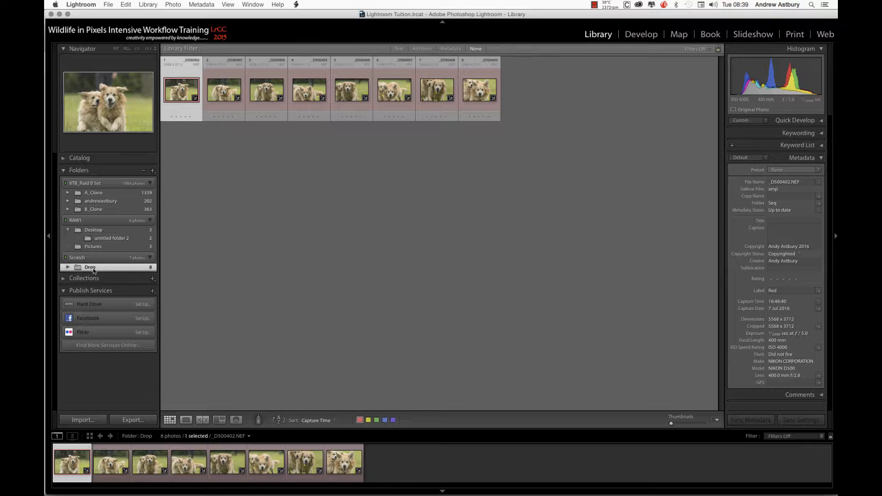
# Move all photos from the Seq subfolder up into its parent Drop folder, accepting the move on disk
pyautogui.click(67, 267)
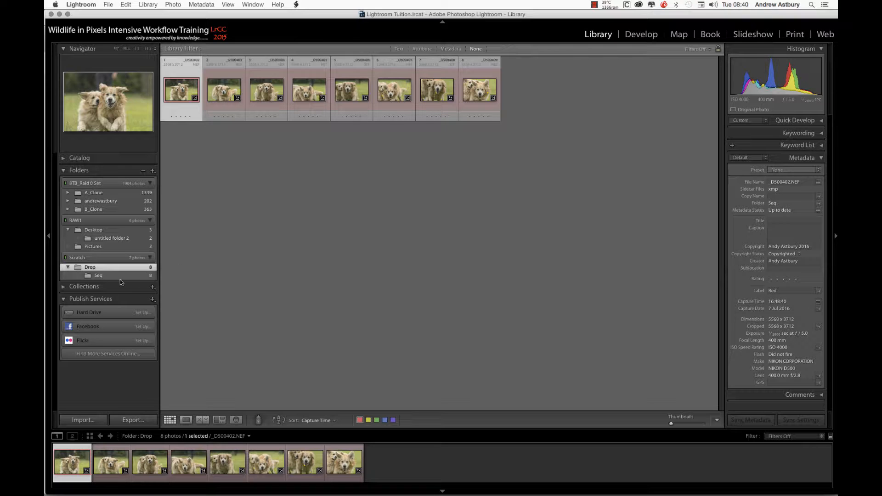
pyautogui.click(105, 275)
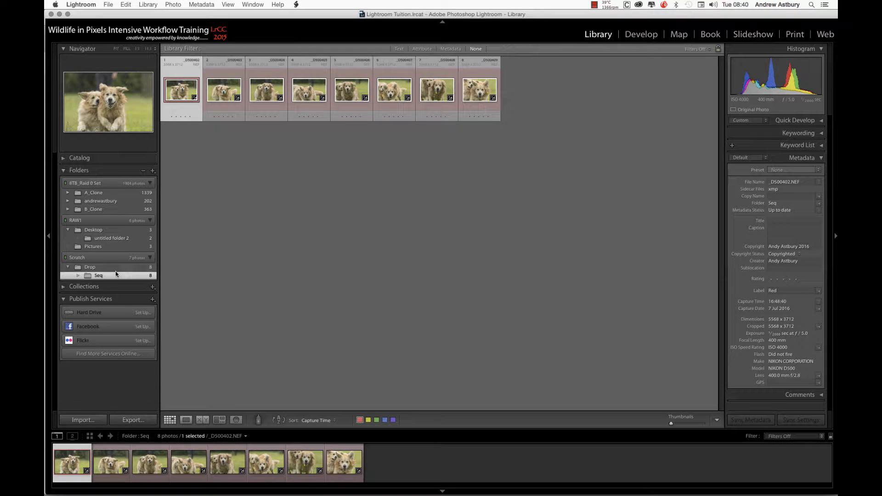
pyautogui.click(91, 268)
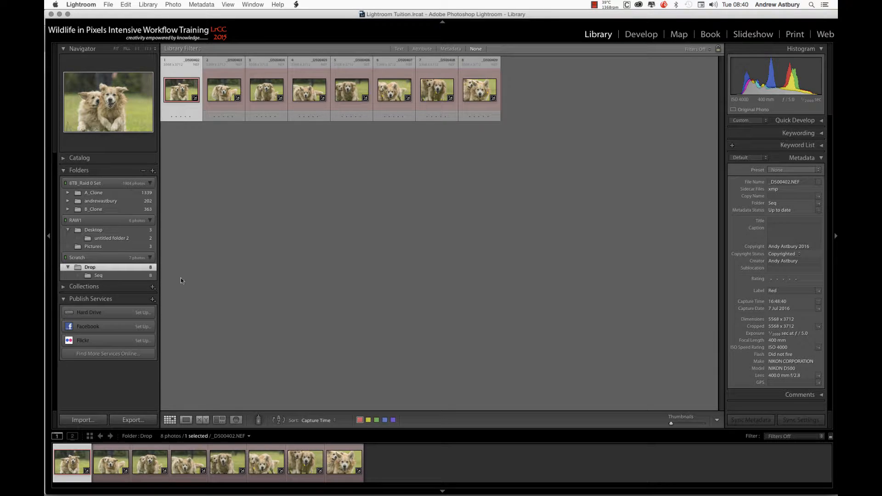
pyautogui.click(143, 276)
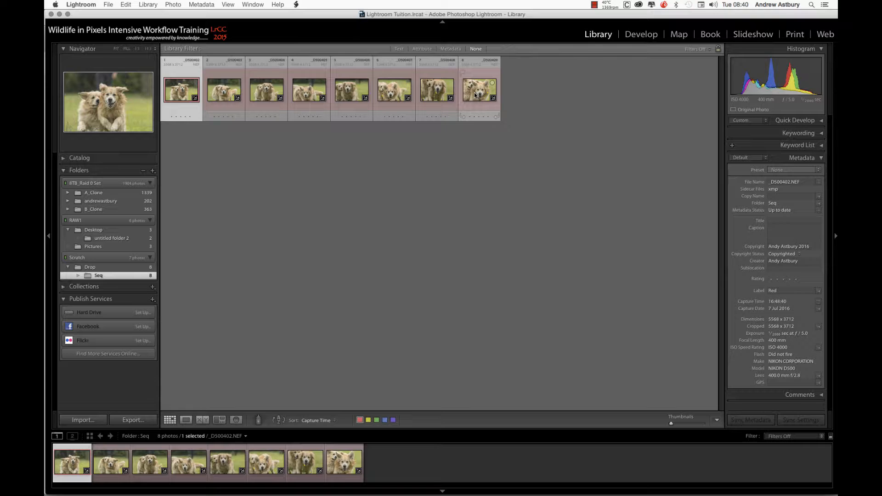
pyautogui.press('super+a')
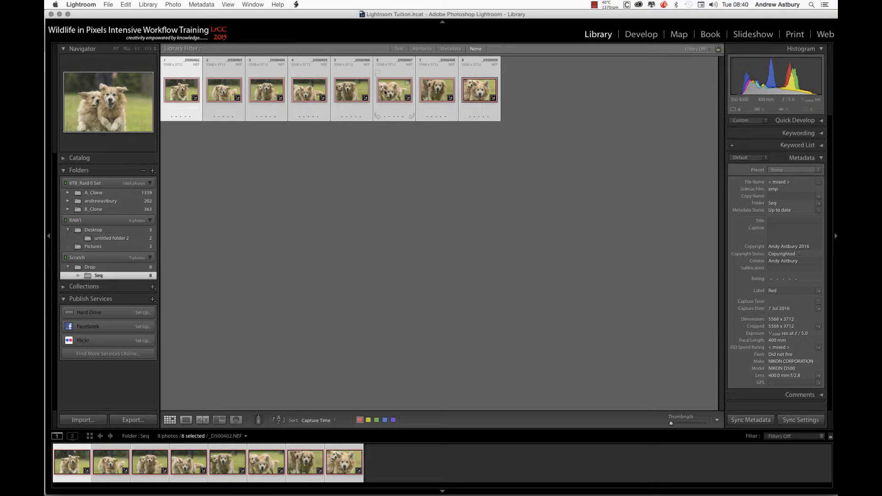
pyautogui.moveTo(389, 94); pyautogui.dragTo(118, 272)
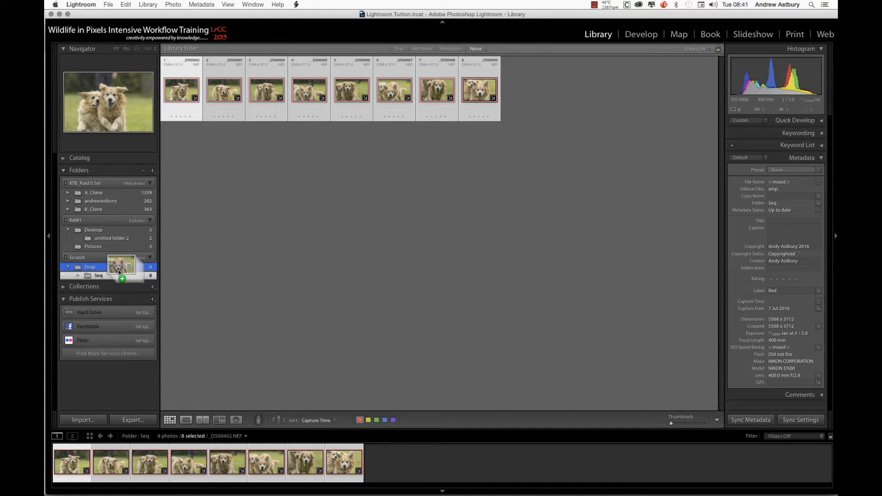
pyautogui.moveTo(118, 271); pyautogui.dragTo(119, 272)
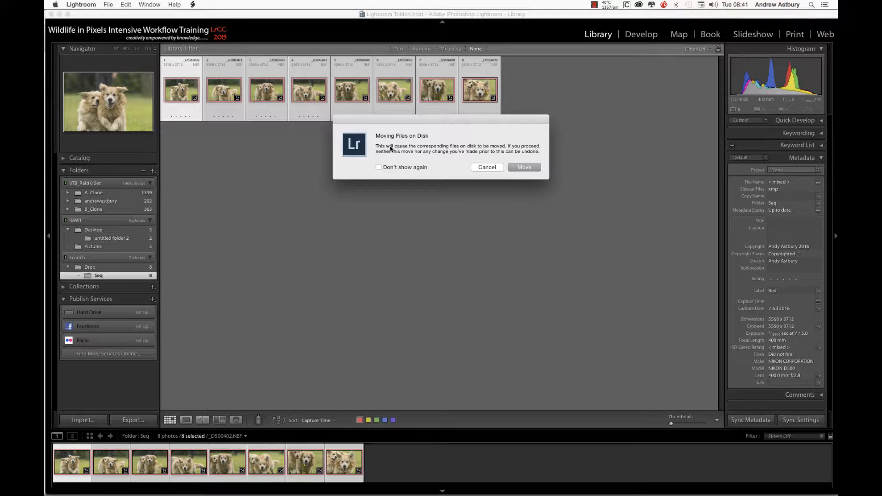
pyautogui.click(520, 167)
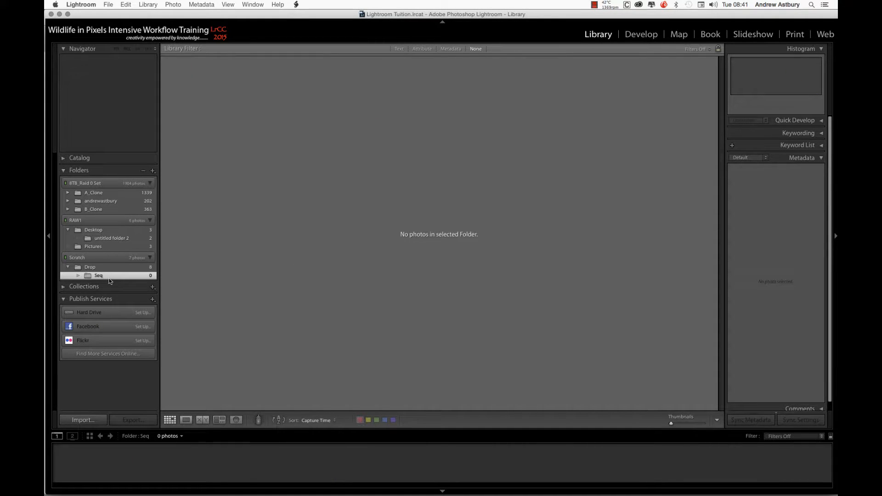
# Remove the emptied Seq subfolder from the Drop folder
pyautogui.click(95, 268)
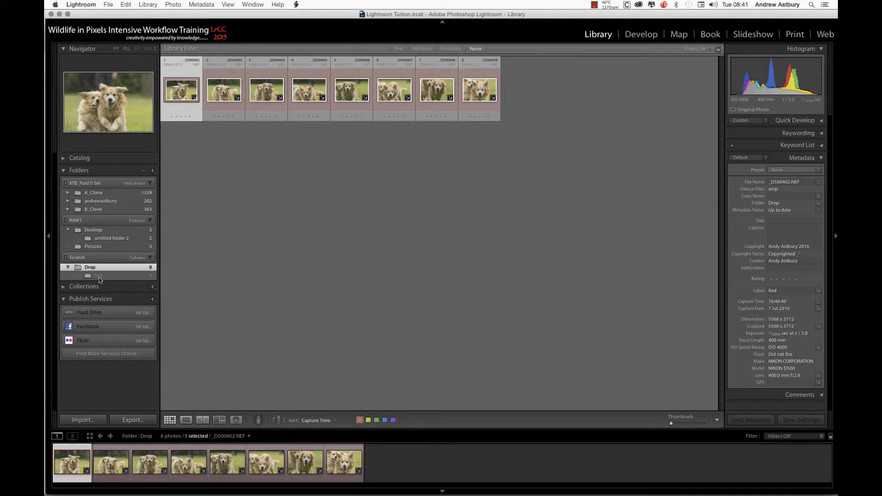
pyautogui.click(113, 276)
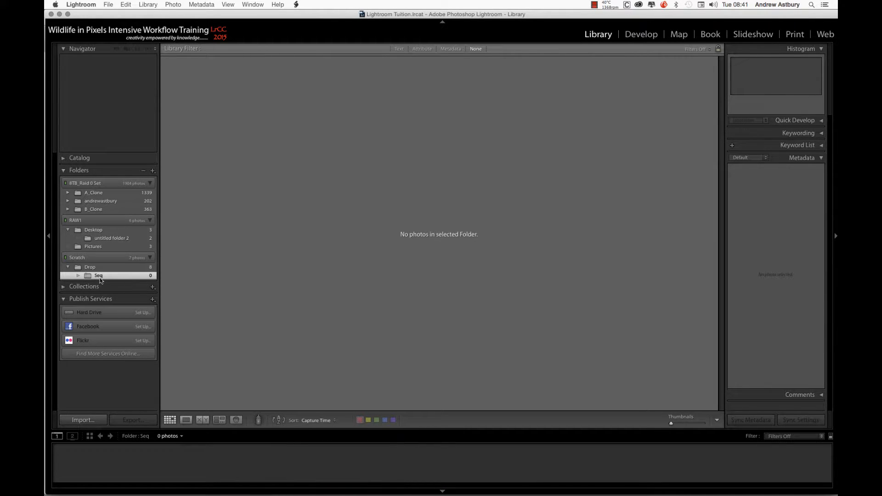
pyautogui.rightClick(102, 277)
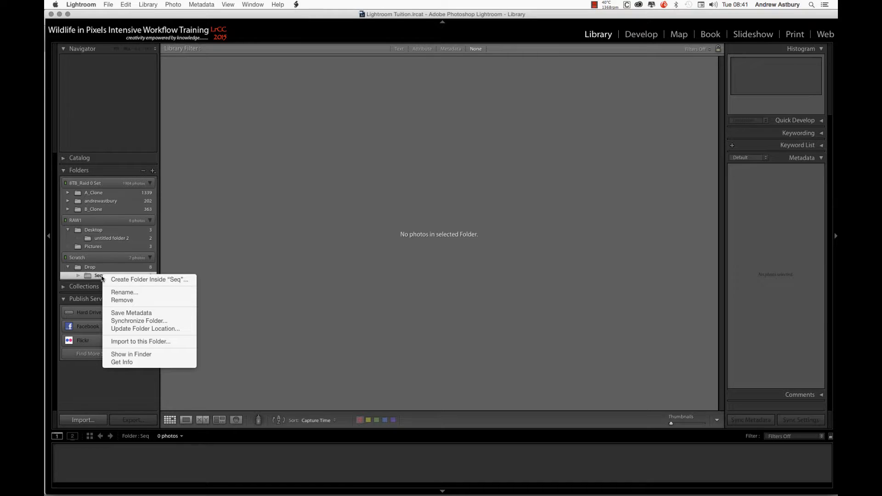
pyautogui.click(130, 301)
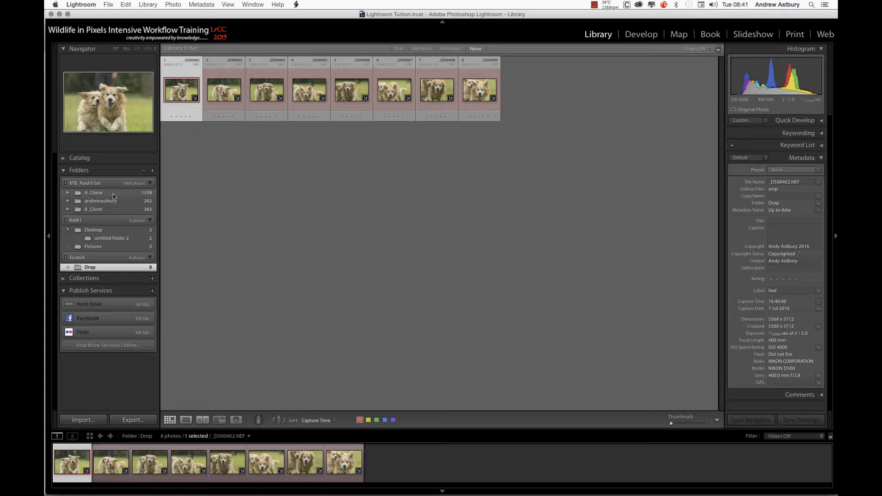
# Create a new top-level folder named "Mamals" on the 8TB_Raid 0 Set drive and add it to the catalog's folders
pyautogui.click(153, 171)
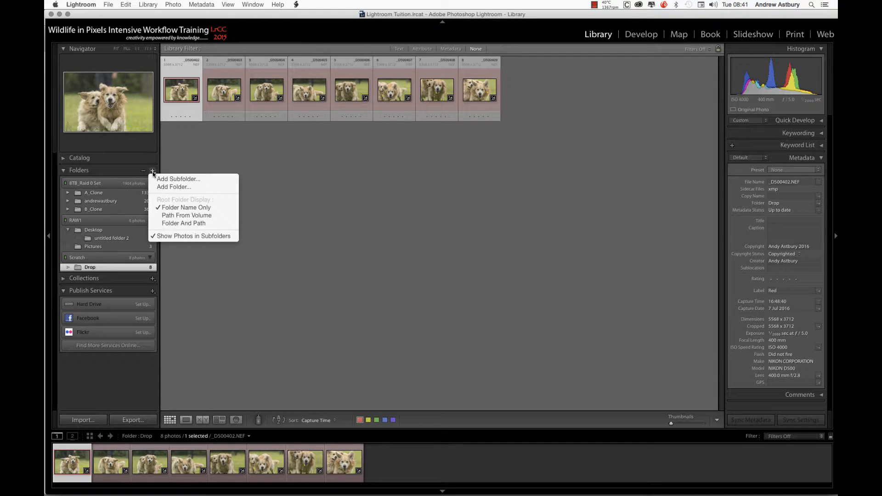
pyautogui.click(170, 188)
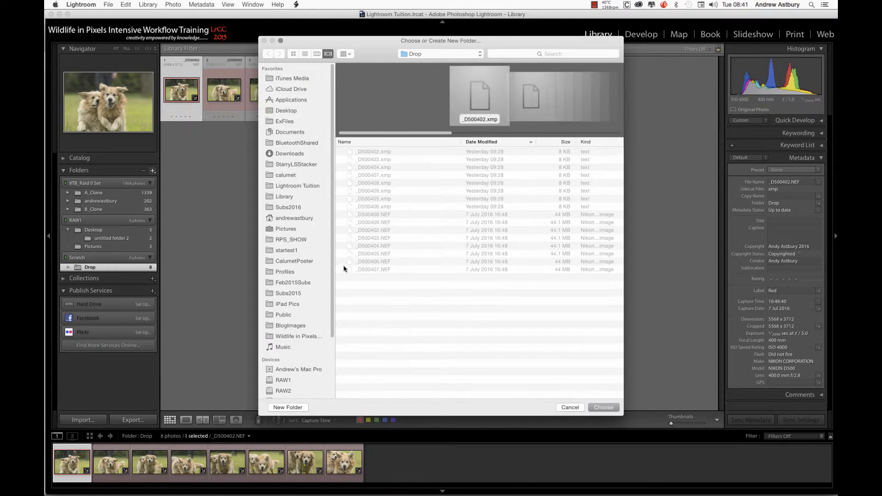
pyautogui.moveTo(332, 254); pyautogui.dragTo(333, 317)
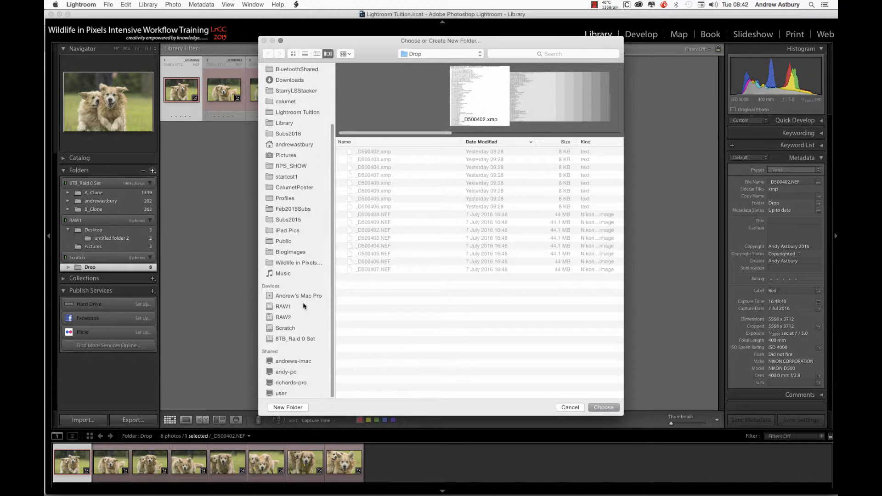
pyautogui.click(297, 340)
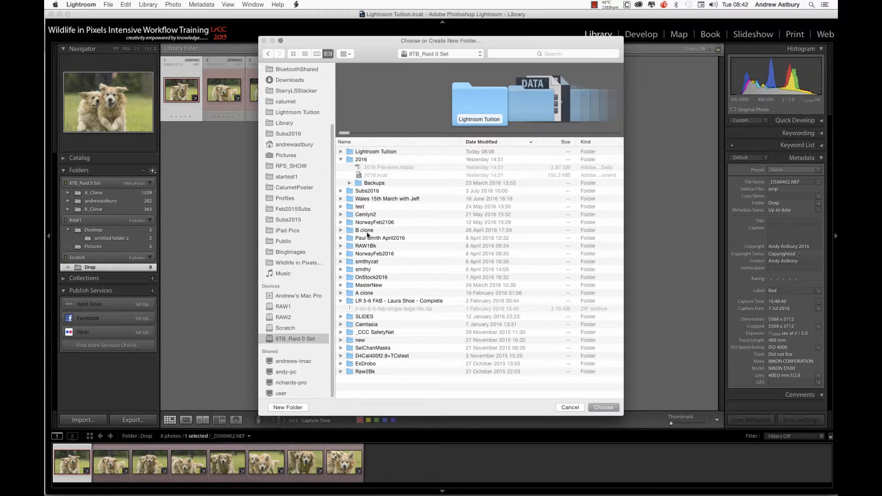
pyautogui.click(293, 408)
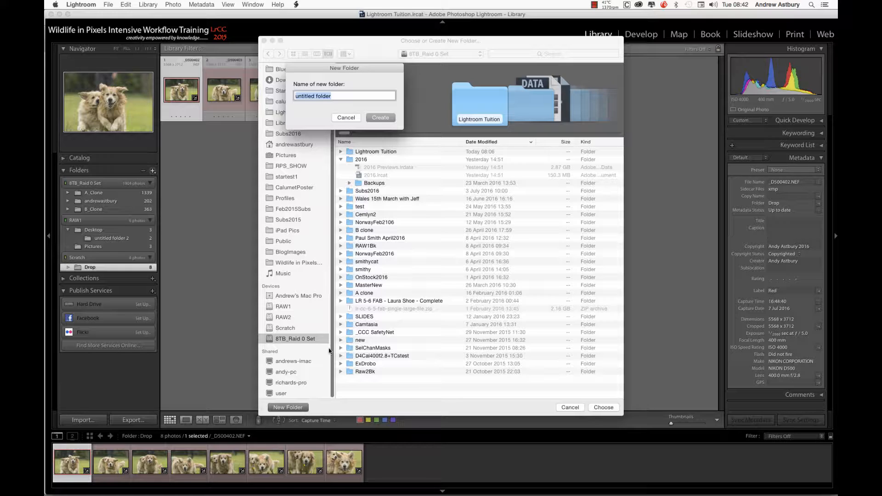
pyautogui.write('Mamals')
pyautogui.click(380, 118)
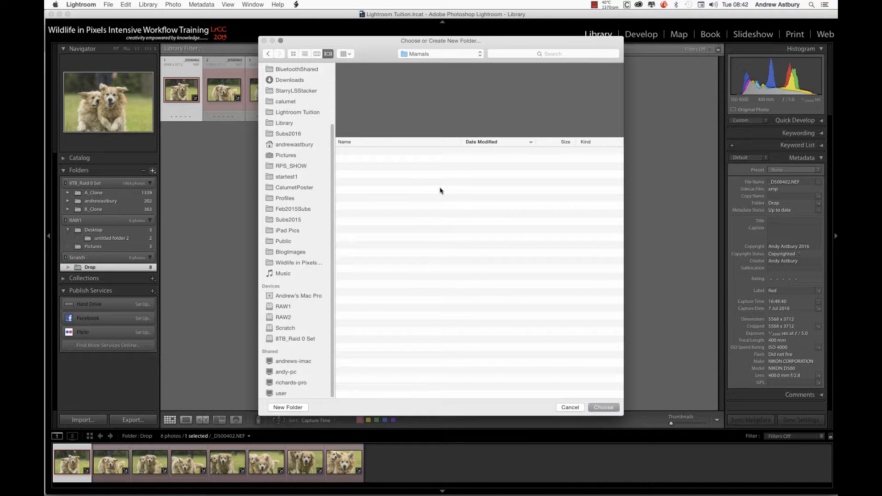
pyautogui.click(599, 408)
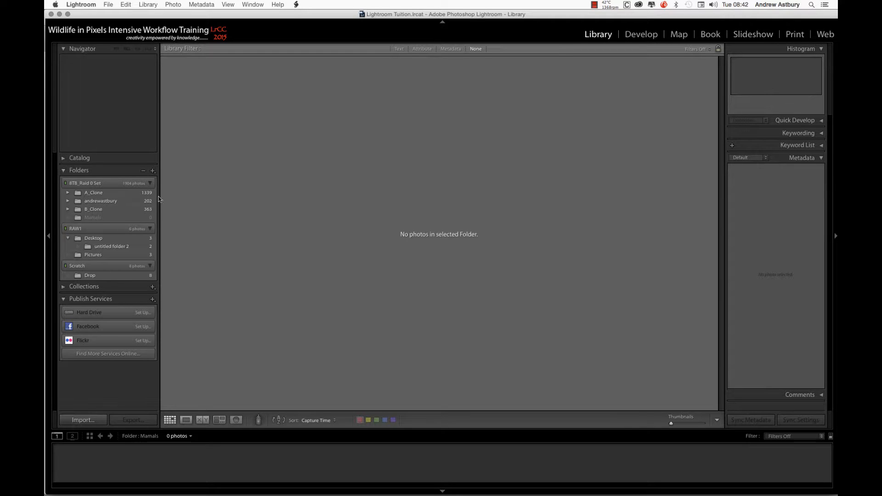
# Add a subfolder named "Dogs" inside the Mamals folder
pyautogui.click(93, 220)
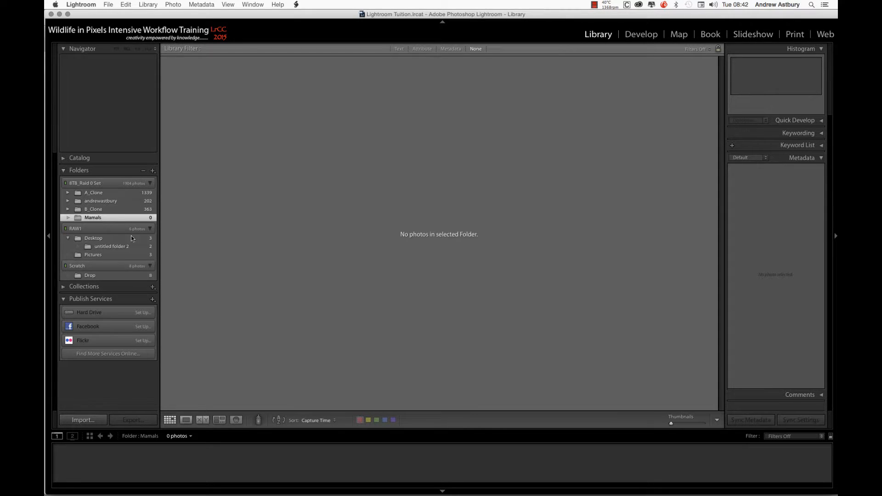
pyautogui.click(152, 172)
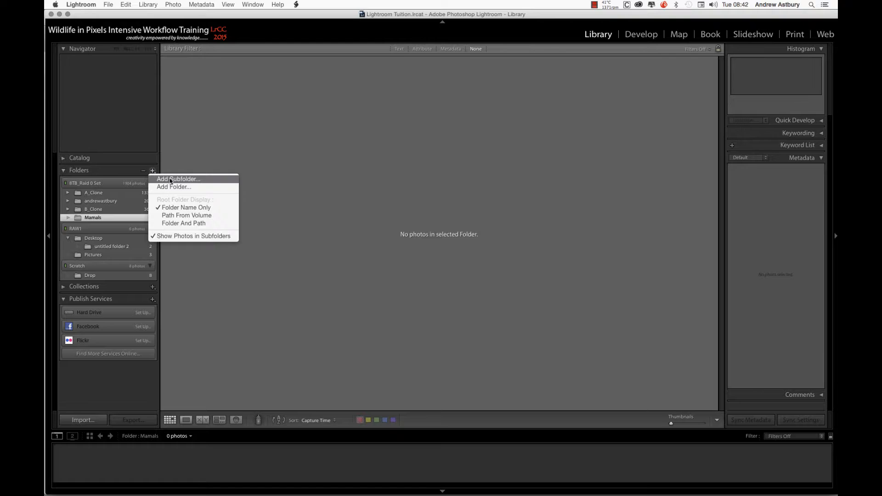
pyautogui.click(170, 180)
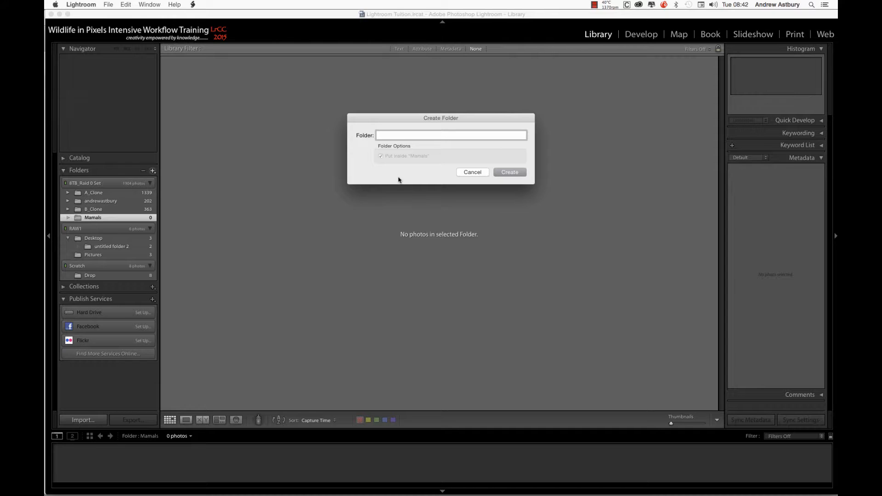
pyautogui.write('Dogs')
pyautogui.click(508, 176)
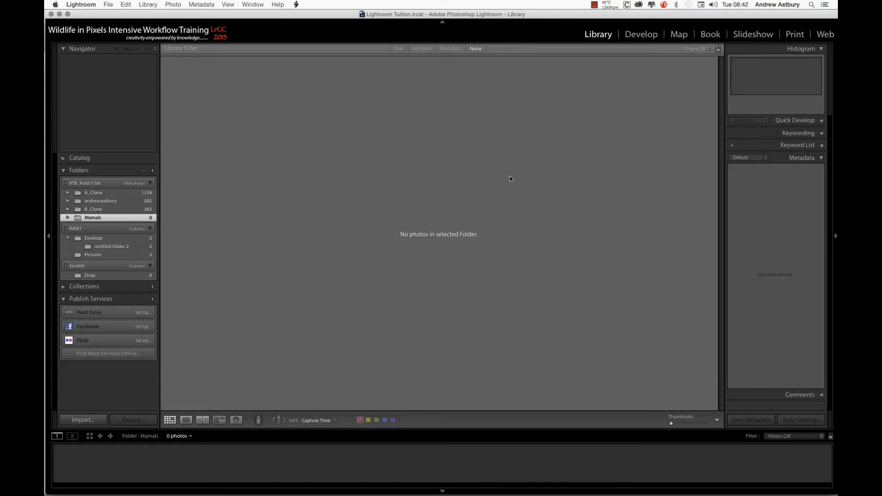
# Add a subfolder named "Golden Retrievers" inside the Dogs folder
pyautogui.click(68, 218)
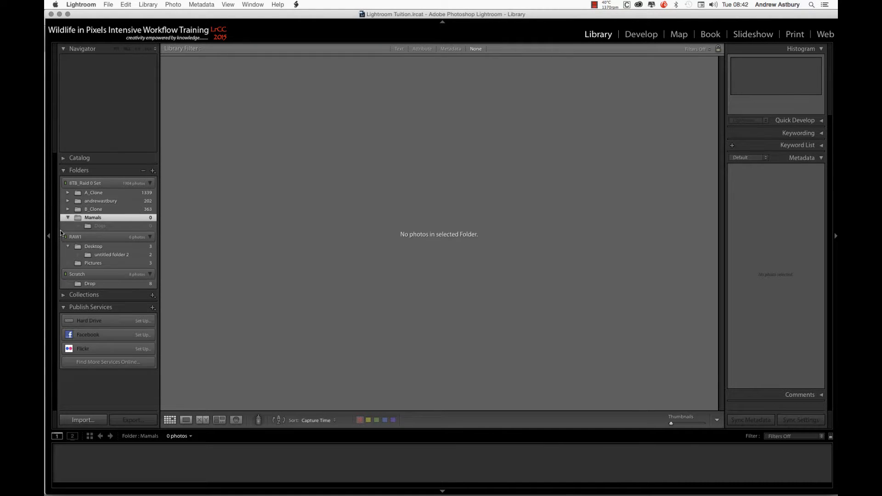
pyautogui.click(101, 229)
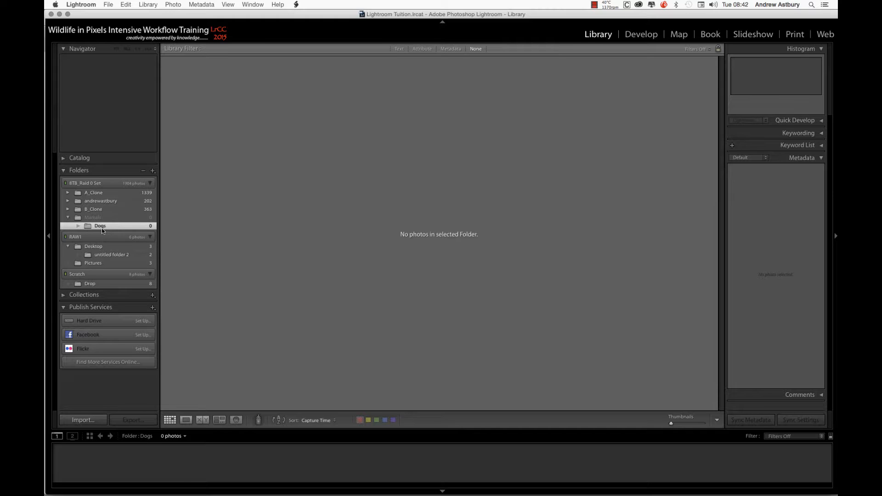
pyautogui.click(153, 171)
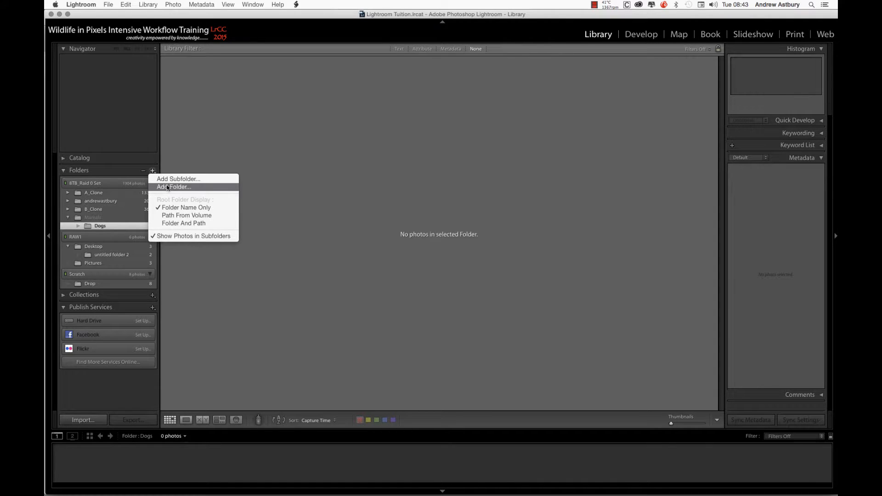
pyautogui.click(170, 179)
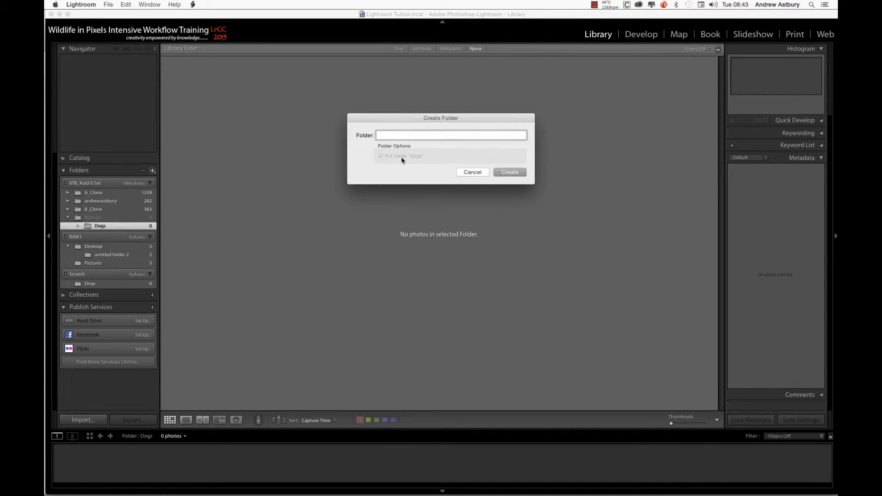
pyautogui.write('Golden Retrievers')
pyautogui.click(510, 172)
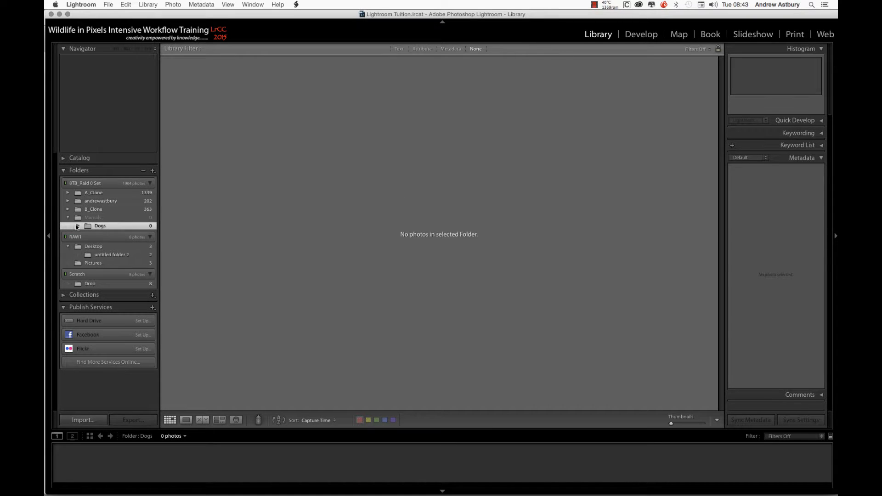
# Add a subfolder named "Action" inside the Golden Retrievers folder
pyautogui.click(78, 225)
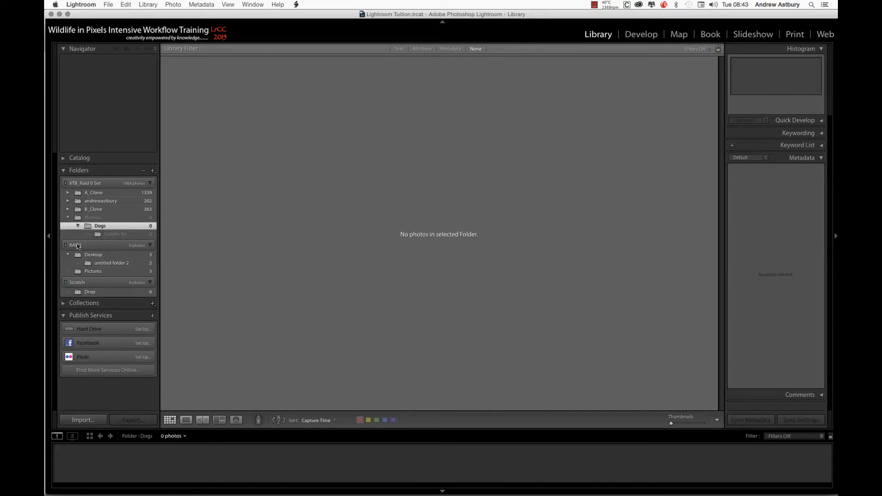
pyautogui.click(113, 235)
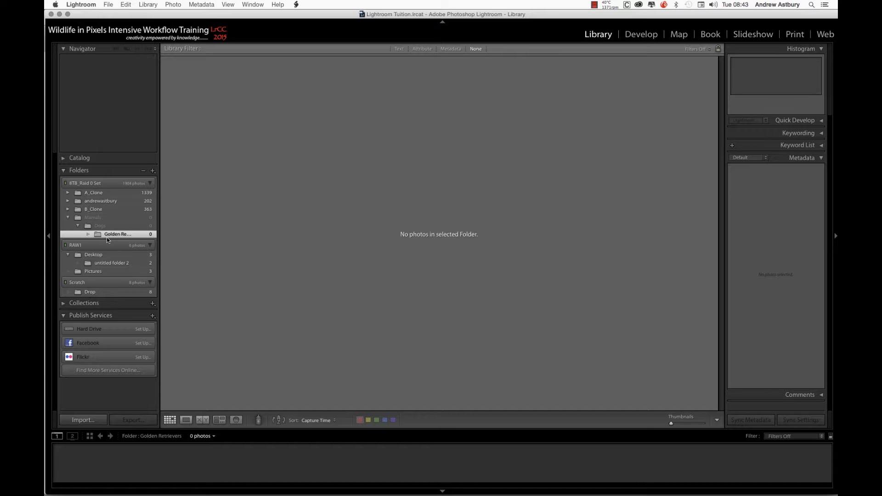
pyautogui.click(153, 171)
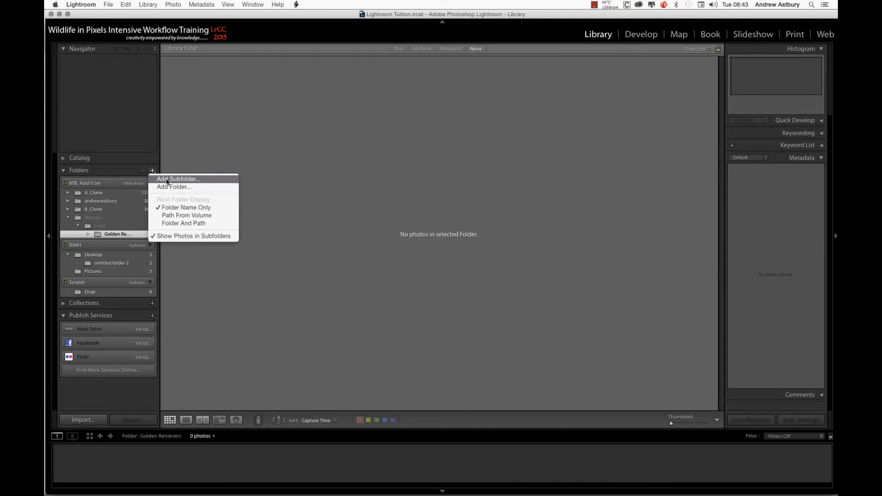
pyautogui.click(168, 179)
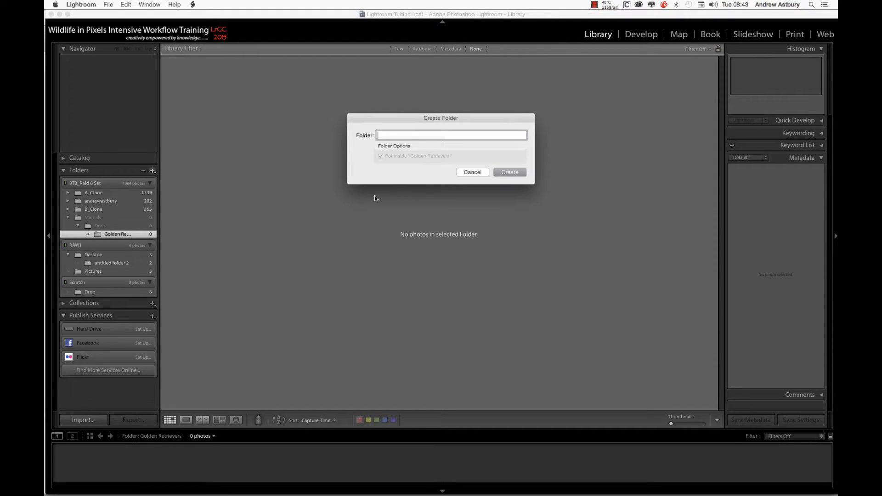
pyautogui.write('Action')
pyautogui.press('Return')
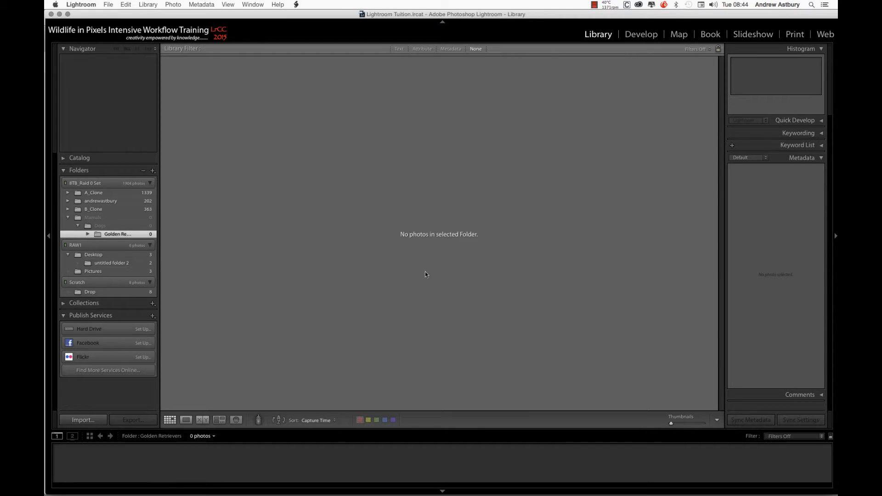
# Move all eight dog photos from the Drop folder into the Action folder under Golden Retrievers and open the Action folder
pyautogui.click(91, 292)
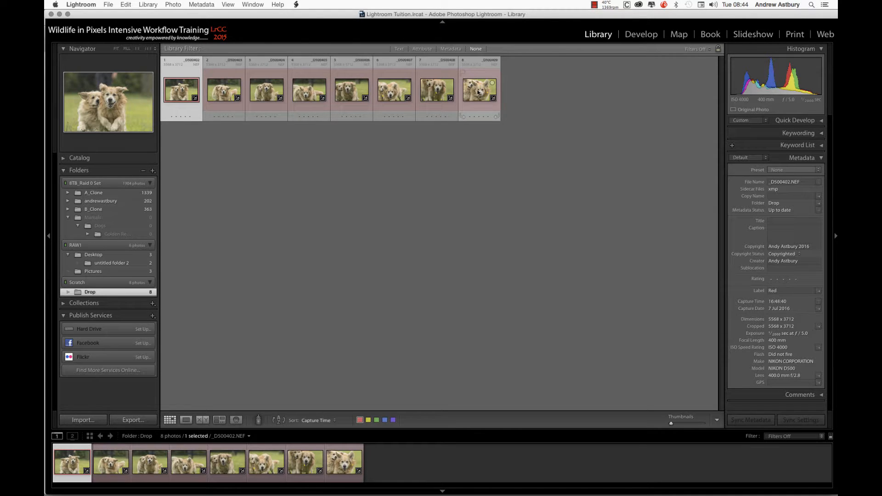
pyautogui.press('super+a')
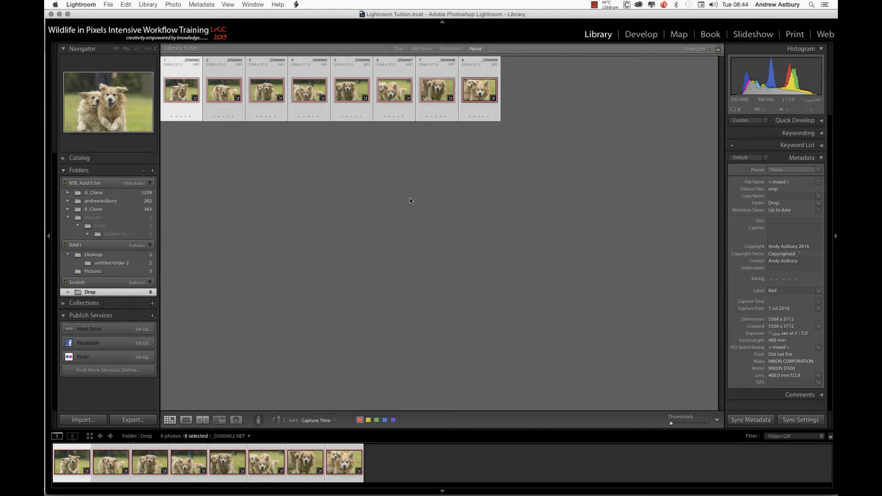
pyautogui.click(87, 233)
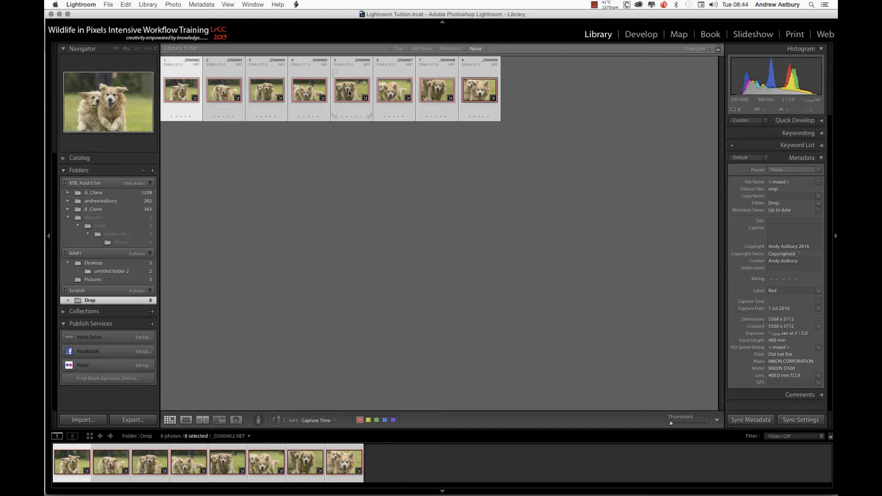
pyautogui.moveTo(349, 92); pyautogui.dragTo(123, 247)
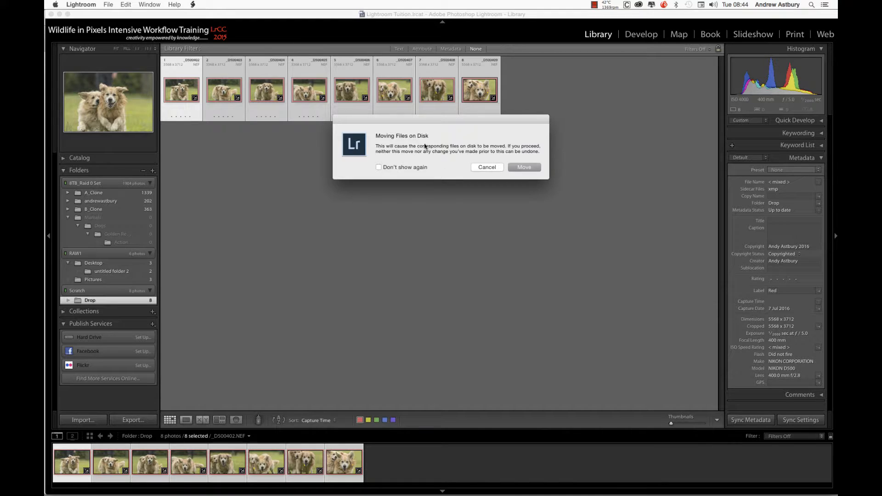
pyautogui.click(515, 168)
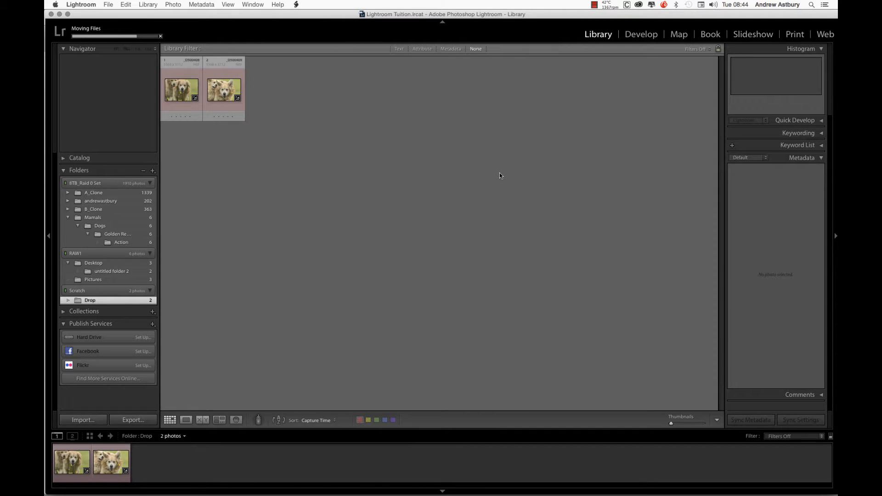
pyautogui.click(121, 243)
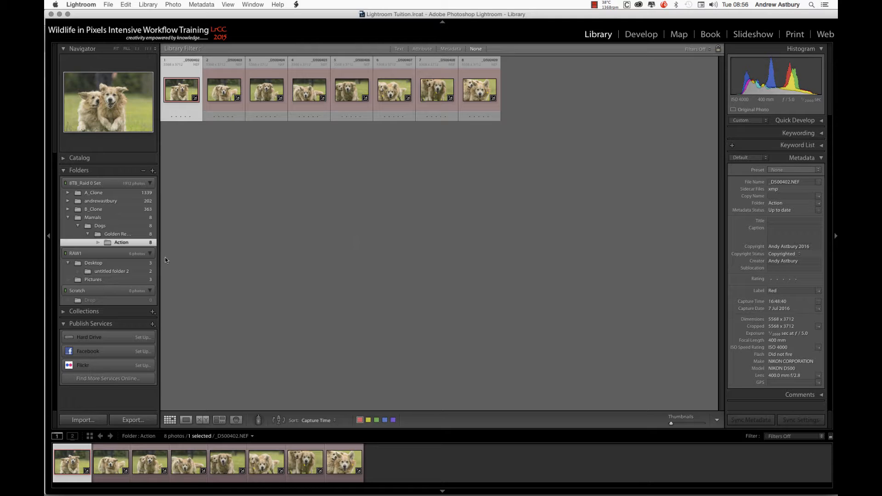
# Rename the Mamals folder to "Mammals" and expand its Dogs and Golden Retrievers subfolders
pyautogui.click(91, 219)
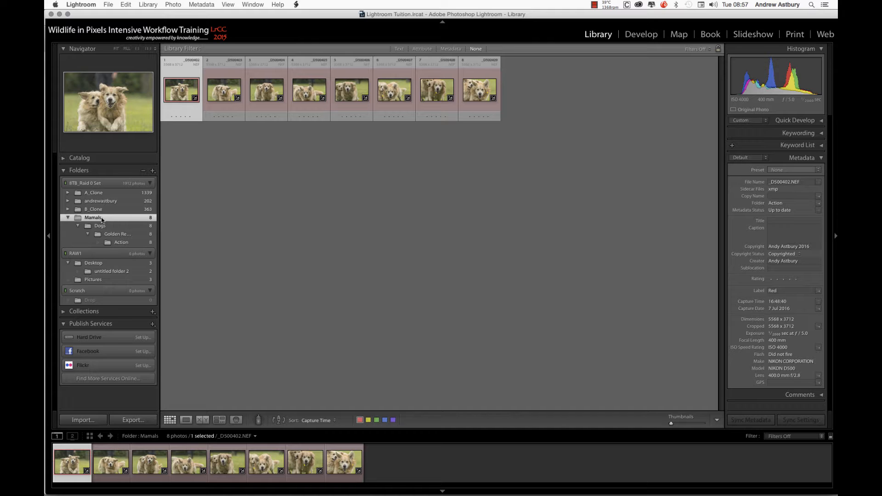
pyautogui.rightClick(103, 219)
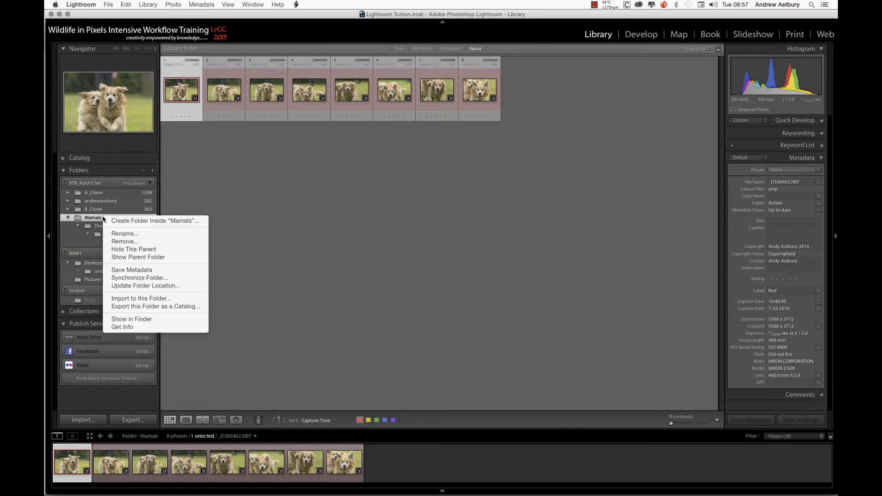
pyautogui.click(123, 235)
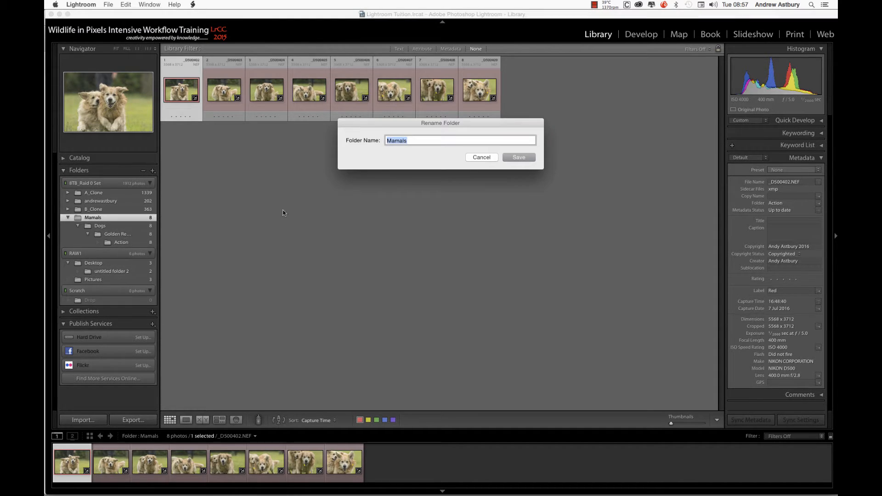
pyautogui.click(394, 141)
pyautogui.write('m')
pyautogui.click(518, 158)
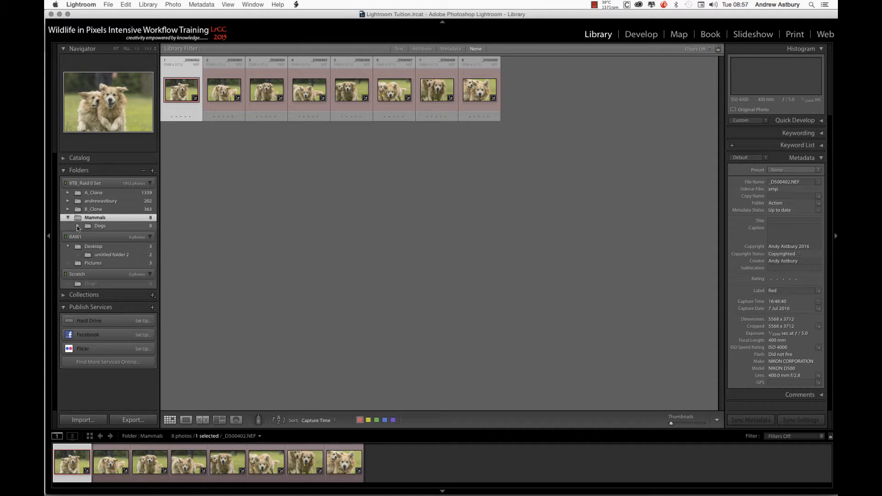
pyautogui.click(77, 225)
pyautogui.click(88, 233)
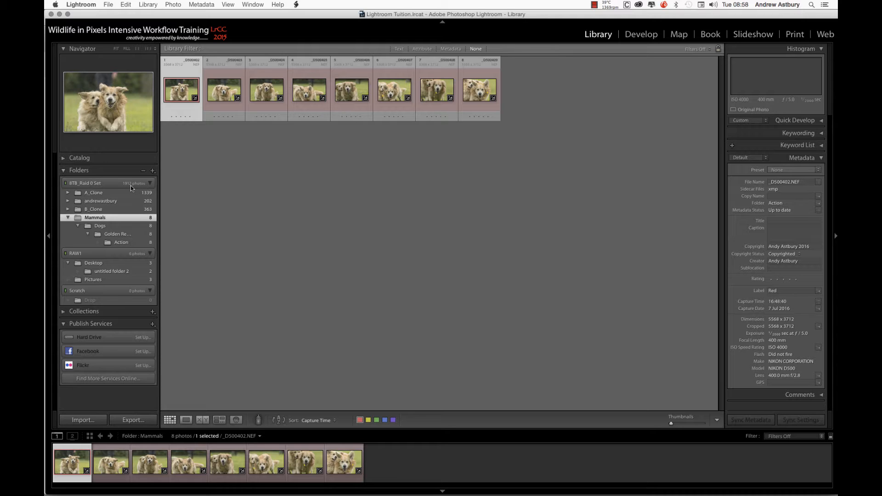
# Remove the empty Drop folder on the Scratch drive from the catalog's folders
pyautogui.moveTo(132, 186)
pyautogui.click(93, 302)
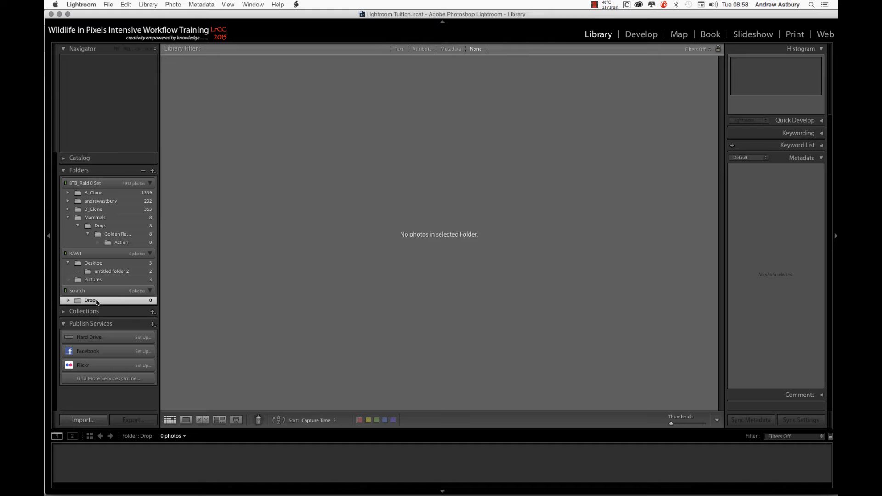
pyautogui.rightClick(96, 302)
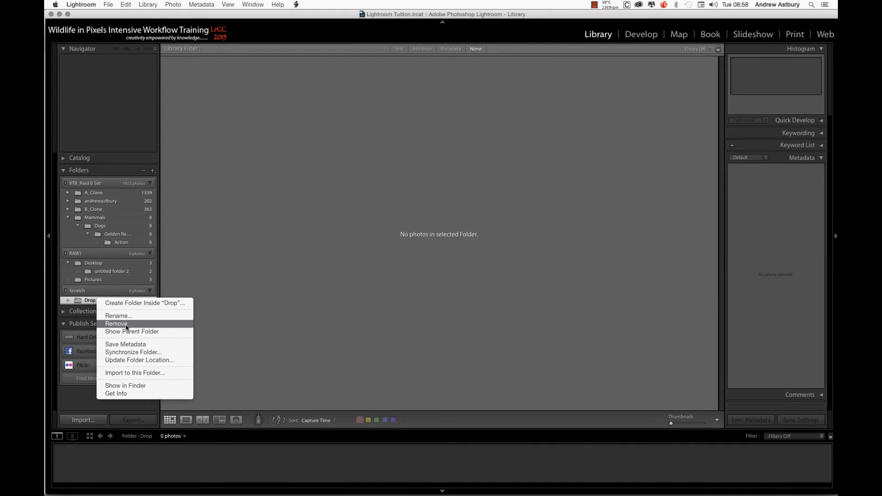
pyautogui.click(153, 297)
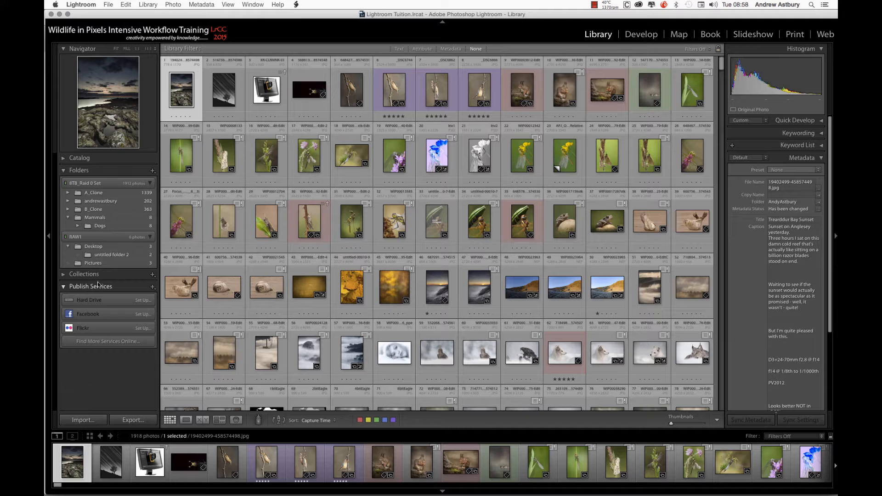
# Expand the Dogs and Golden Retrievers folders and display the photos in the Action folder
pyautogui.moveTo(94, 255)
pyautogui.click(77, 226)
pyautogui.click(87, 234)
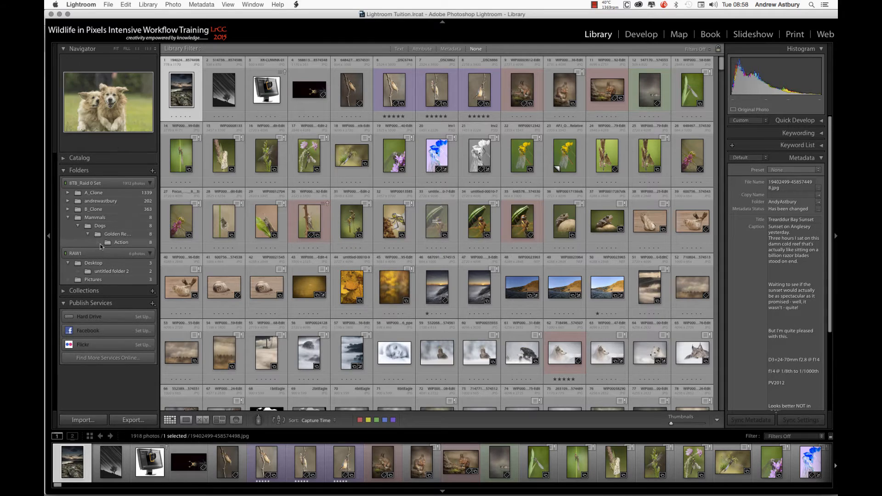
pyautogui.click(114, 244)
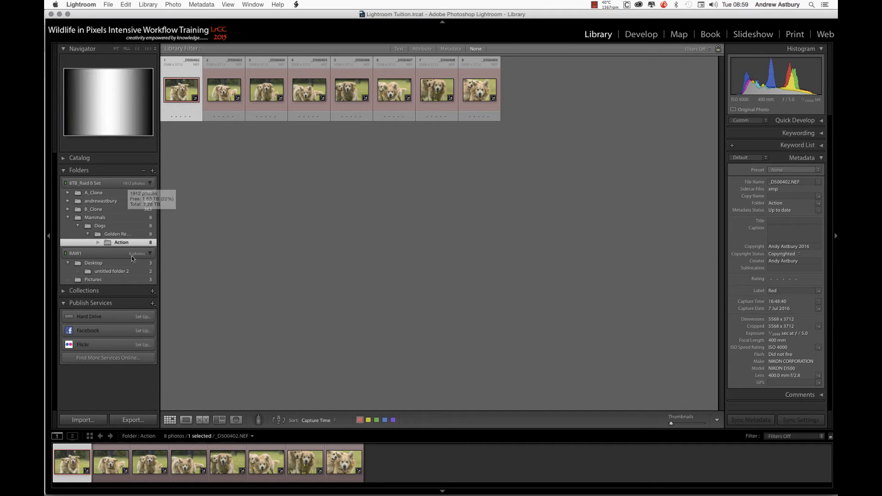
# Try the Disk Space, Status and None volume info options on the 8TB_Raid 0 Set drive, ending on Photo Count
pyautogui.rightClick(120, 186)
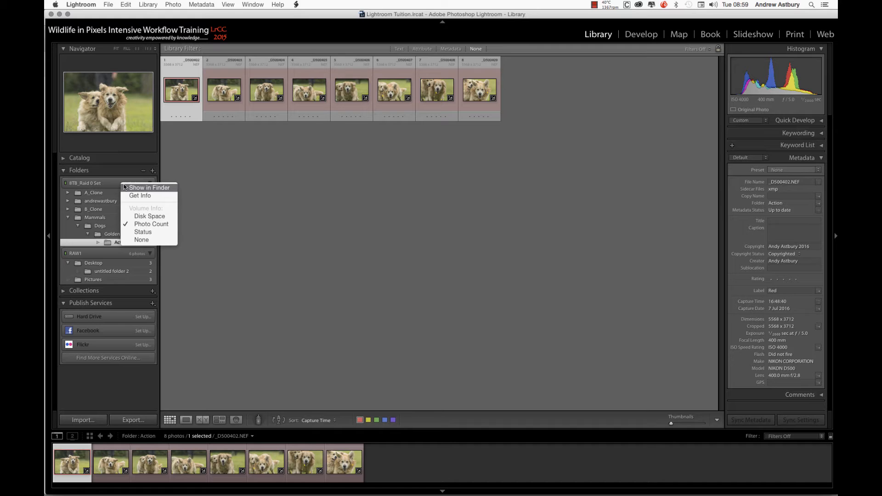
pyautogui.click(131, 216)
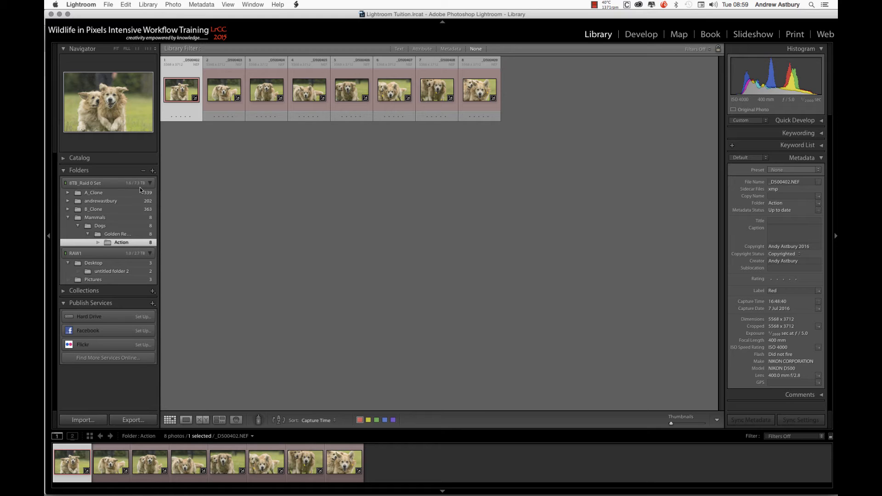
pyautogui.moveTo(137, 185)
pyautogui.rightClick(114, 183)
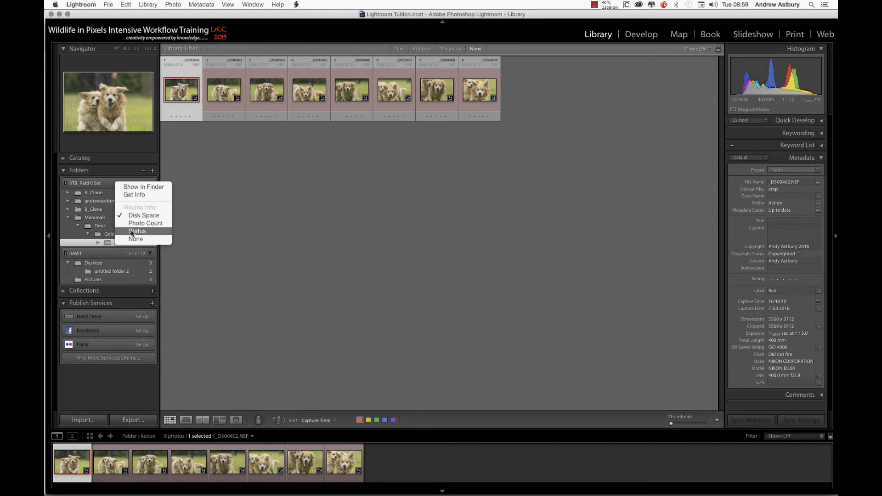
pyautogui.press('Escape')
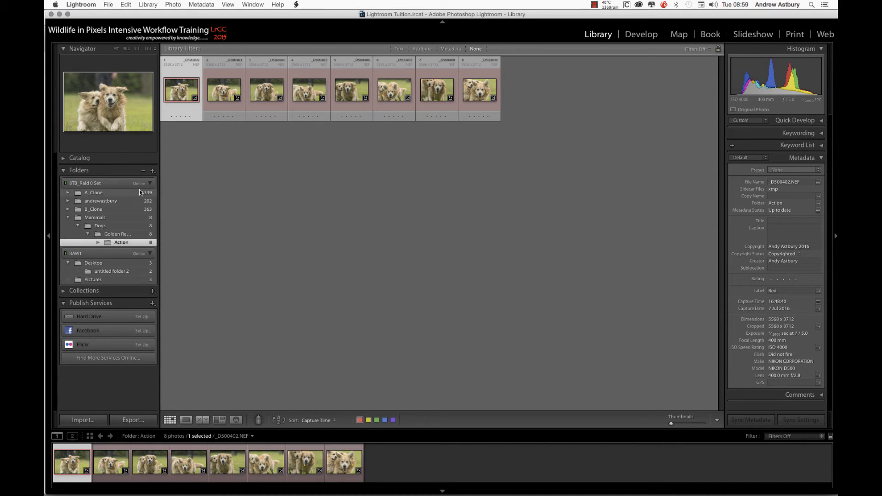
pyautogui.rightClick(124, 184)
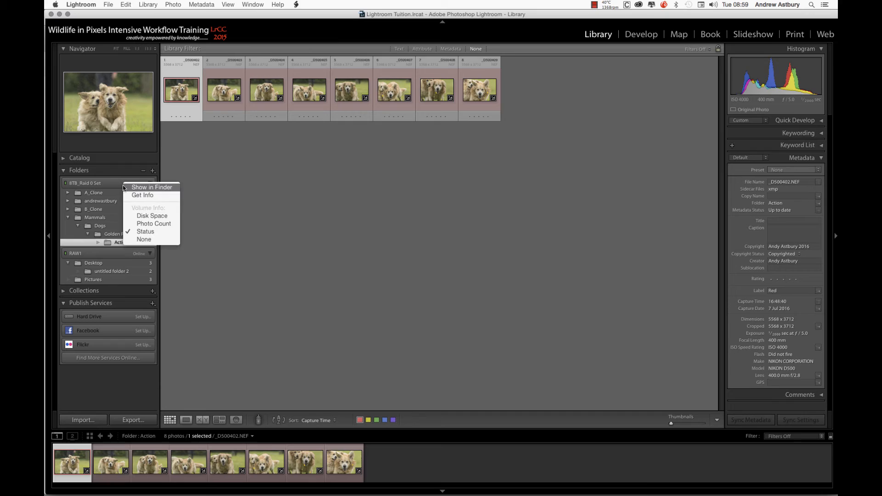
pyautogui.click(137, 232)
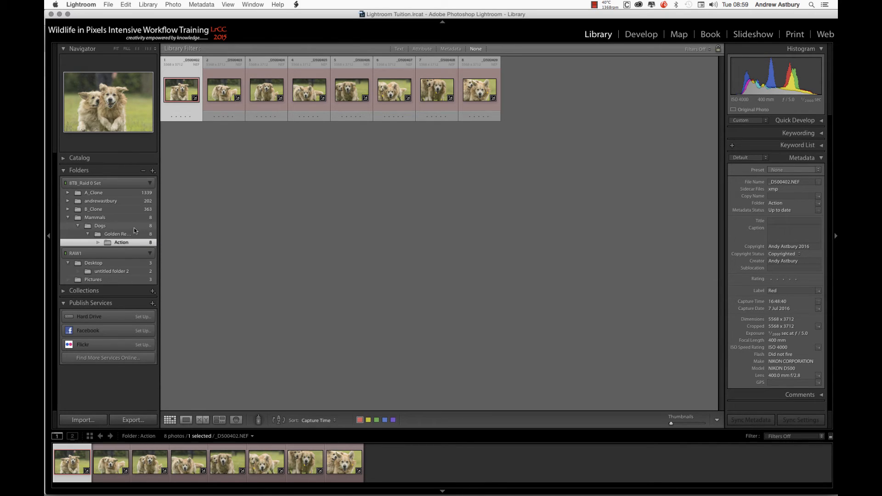
pyautogui.rightClick(124, 184)
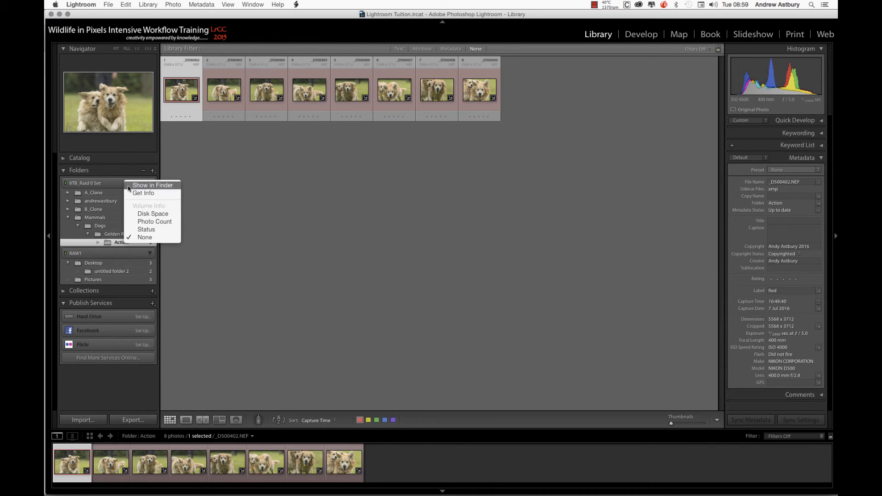
pyautogui.click(134, 220)
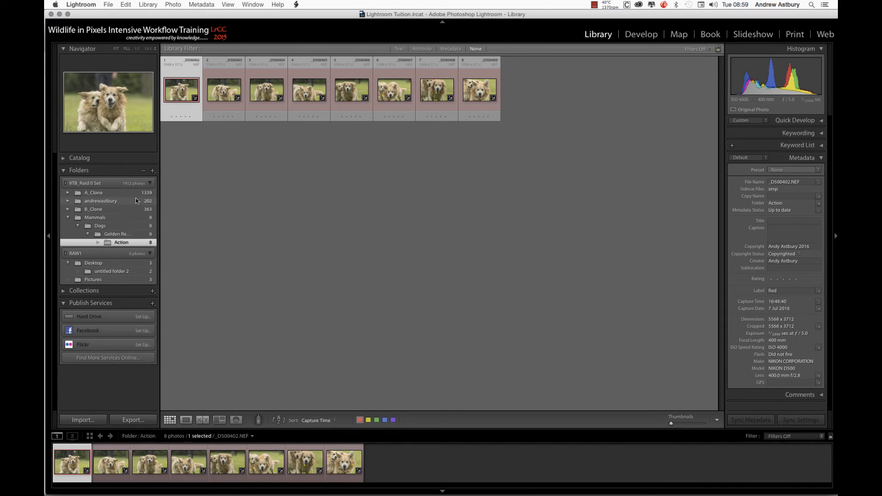